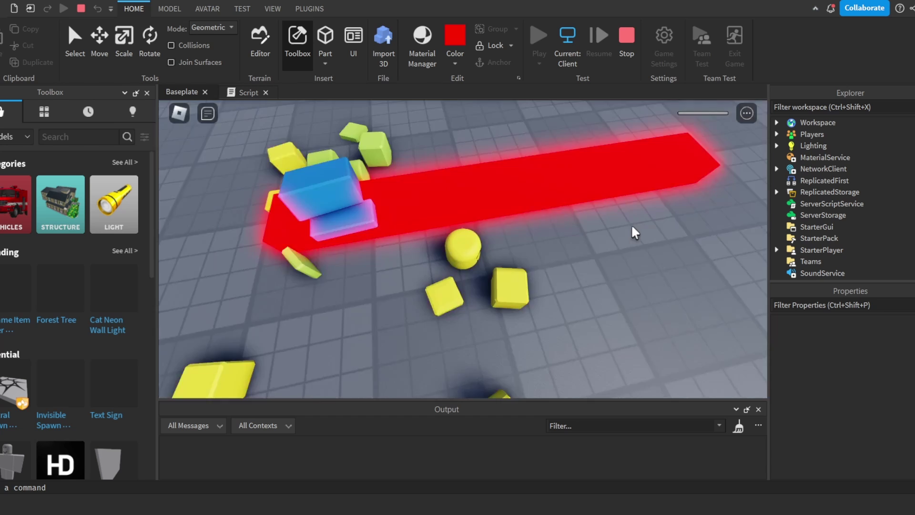
# - Stop the play test, stretch the red neon part into a long bar, and frame it
pyautogui.hotkey('shift', 'F5')
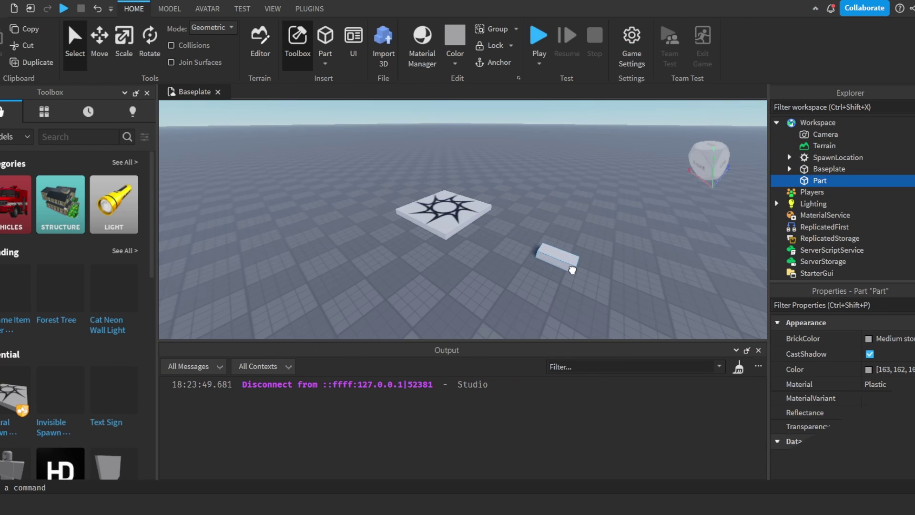
pyautogui.moveTo(501, 265); pyautogui.dragTo(560, 267, button='right')
pyautogui.scroll(3, 561, 268)
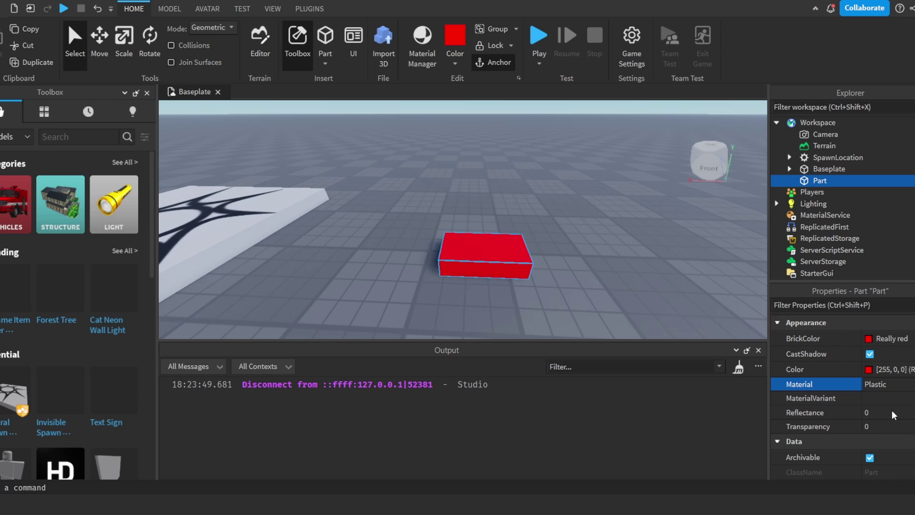
pyautogui.click(490, 260)
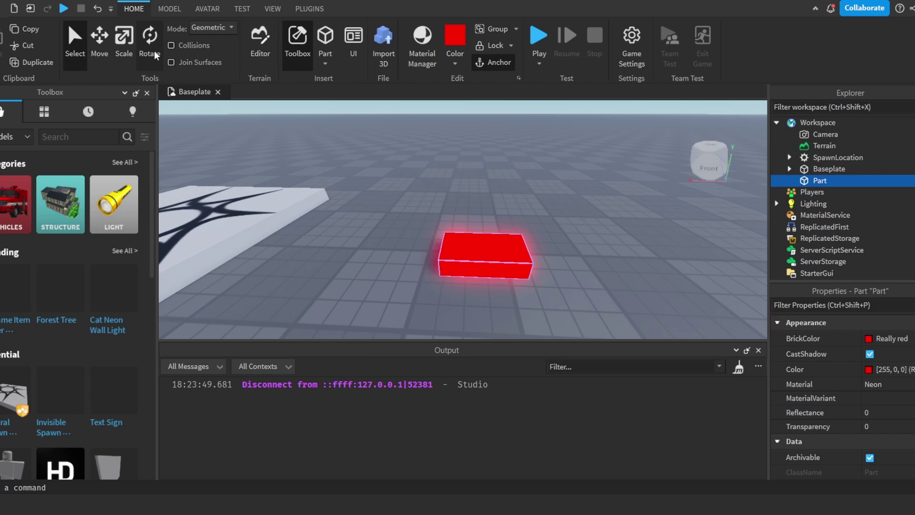
pyautogui.click(125, 55)
pyautogui.moveTo(429, 172); pyautogui.dragTo(425, 209, button='right')
pyautogui.moveTo(425, 208); pyautogui.dragTo(561, 207)
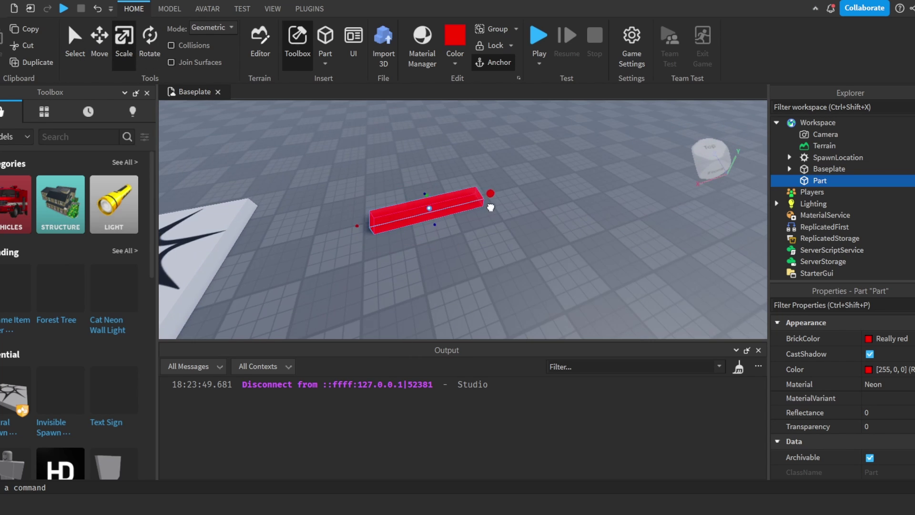
pyautogui.press('f')
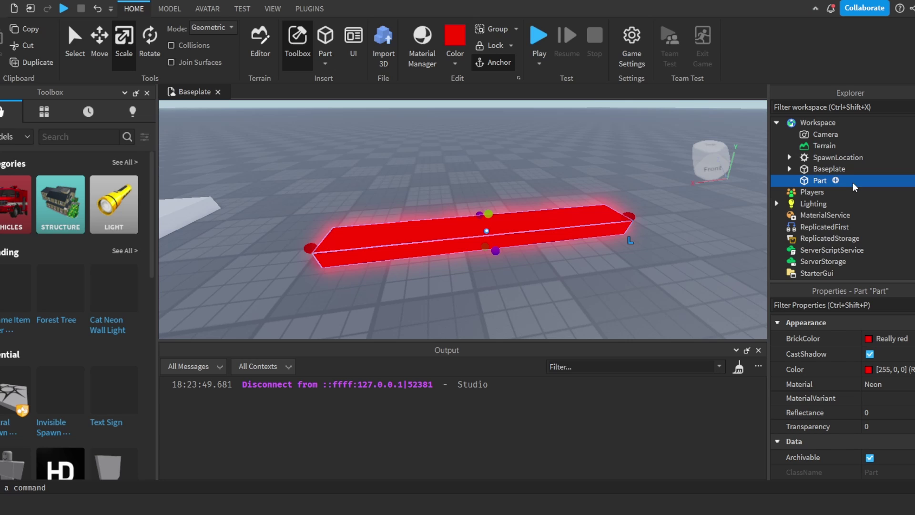
# - Add a script to the part and replace its placeholder with a Touched handler zeroing Humanoid health
pyautogui.click(813, 230)
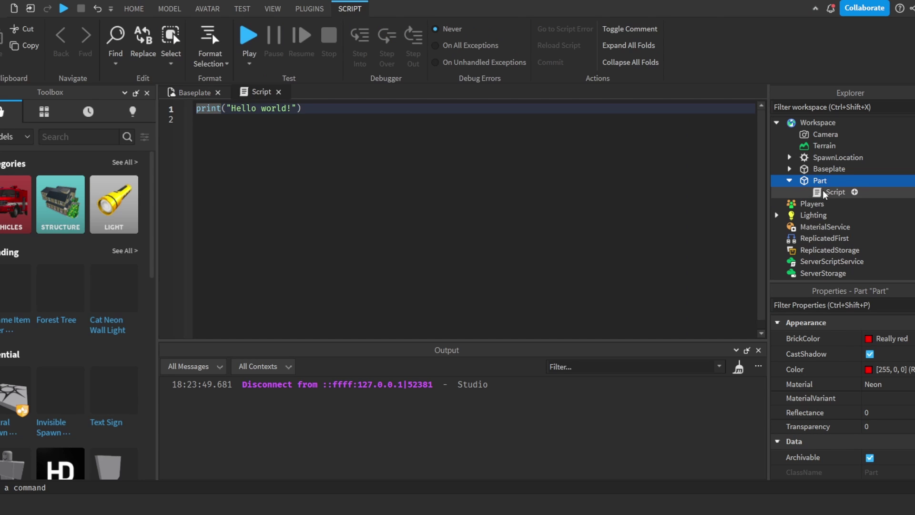
pyautogui.click(824, 194)
pyautogui.hotkey('ctrl', 'a')
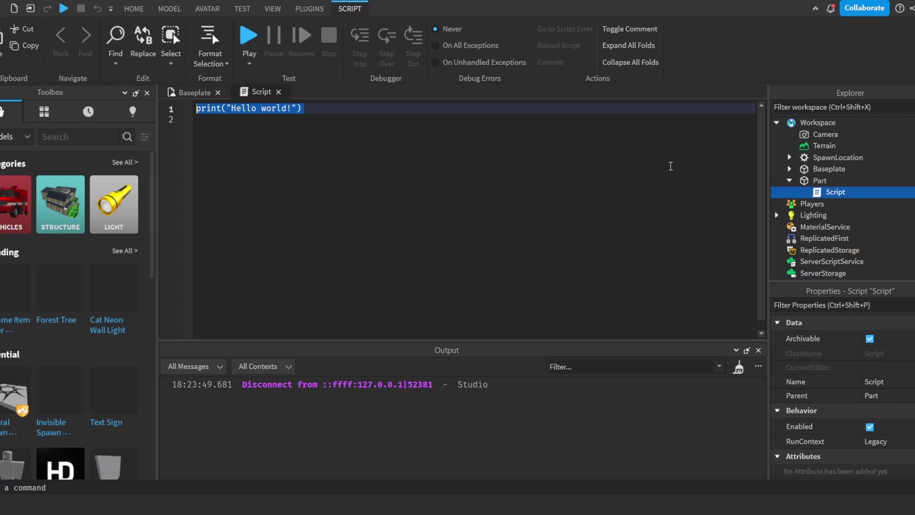
pyautogui.write('local part = sc')
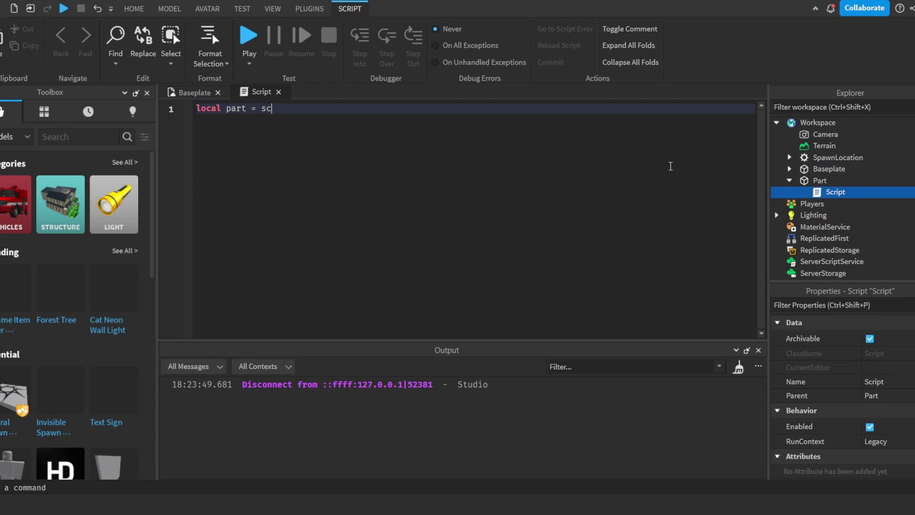
pyautogui.write('ript.Parent')
pyautogui.press('Return')
pyautogui.press('Return')
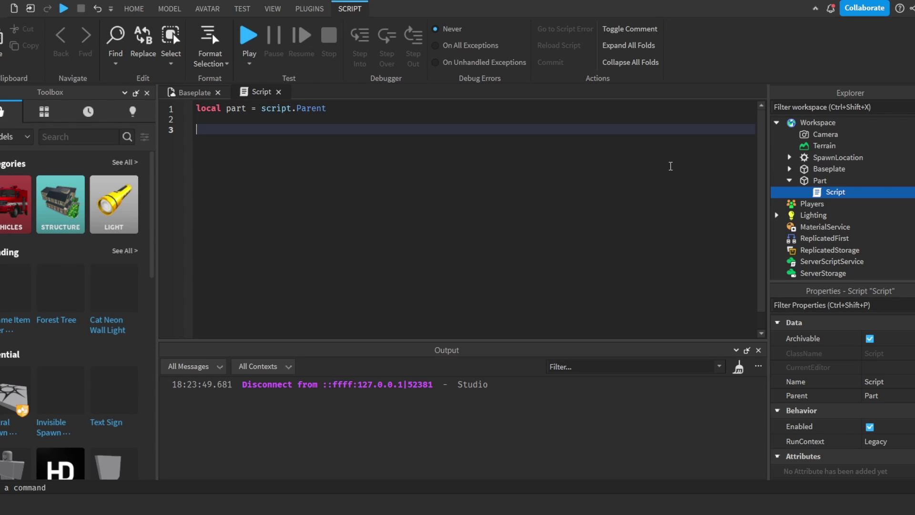
pyautogui.write('part.touched')
pyautogui.write(':Connect(function(hit)')
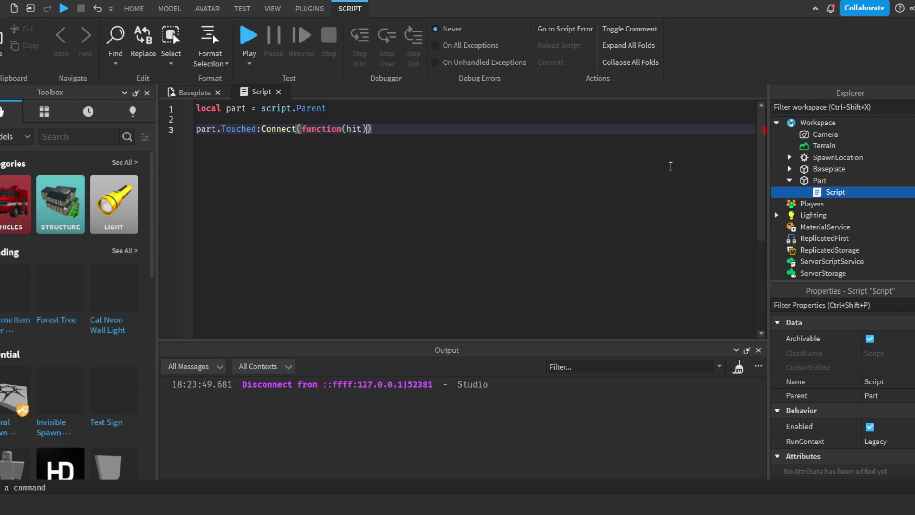
pyautogui.press('Return')
pyautogui.write('if hit.')
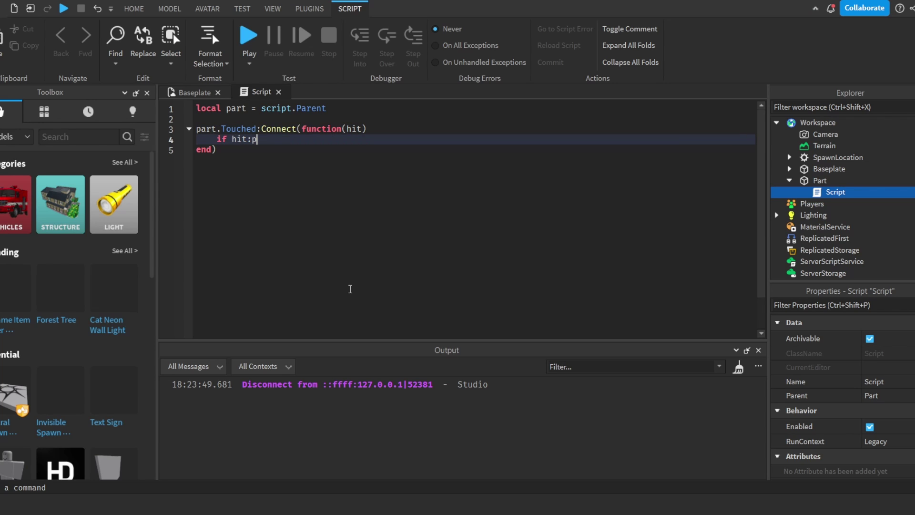
pyautogui.write('Parent:')
pyautogui.press('Tab')
pyautogui.write('(')
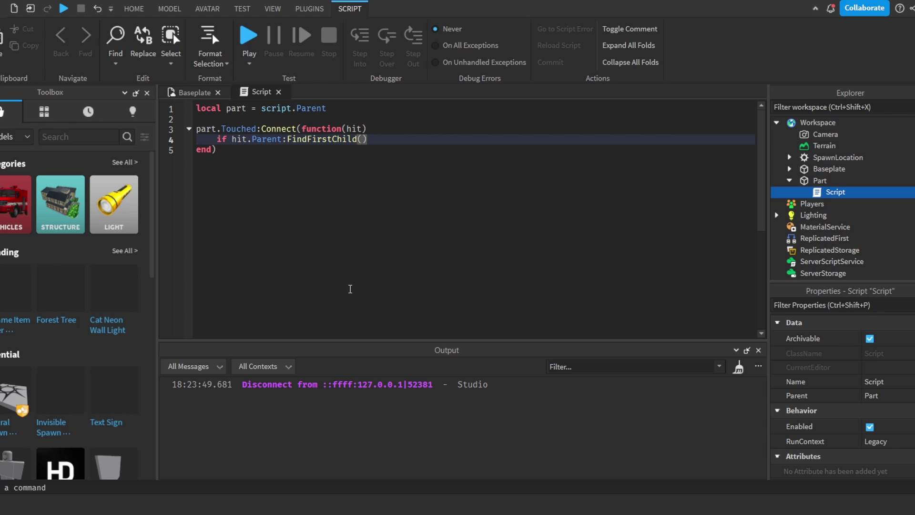
pyautogui.write('"Humanoid')
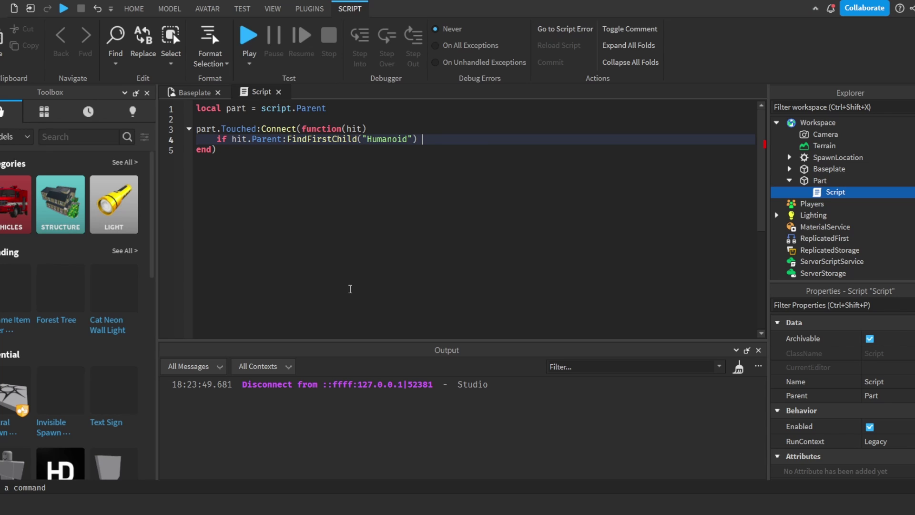
pyautogui.press('Return')
pyautogui.write('hit.Parent.Hu')
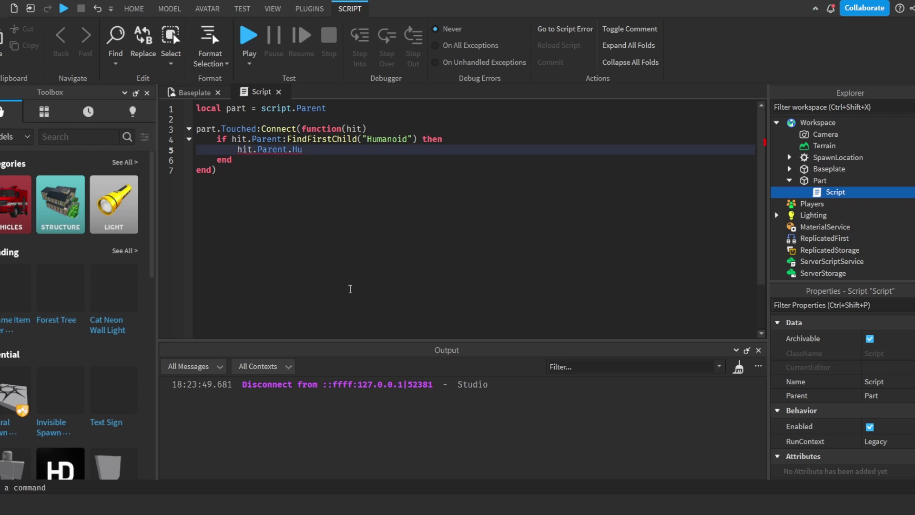
pyautogui.write('nopid.Health = 0')
# - Start a play test and walk the avatar with W, A and S toward the red bar
pyautogui.click(240, 38)
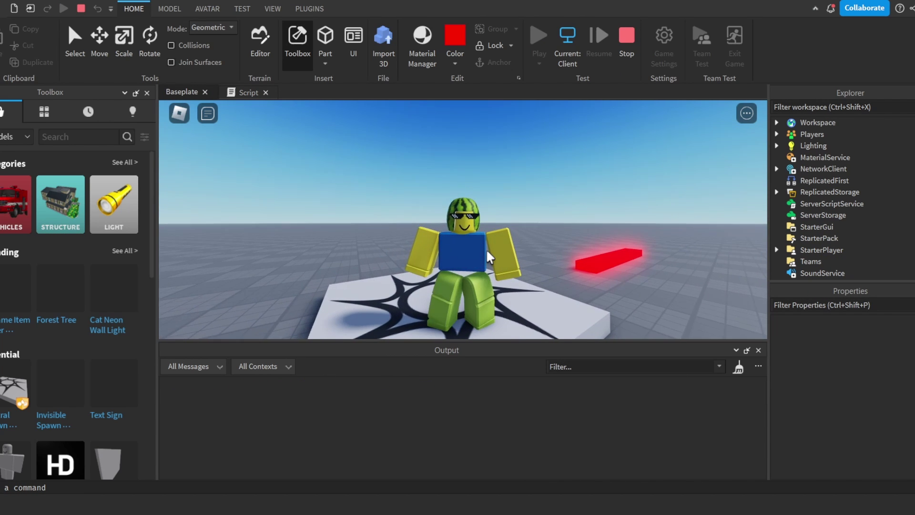
pyautogui.press('w')
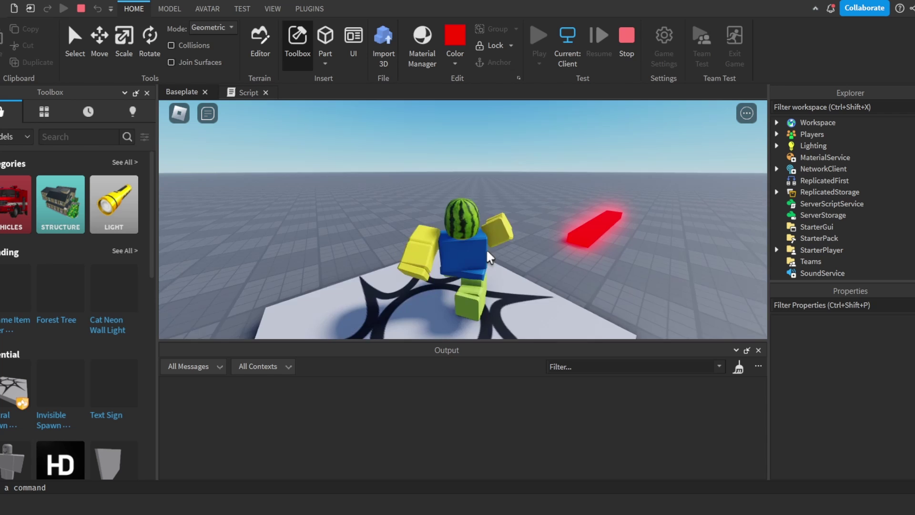
pyautogui.press('a')
pyautogui.press('s')
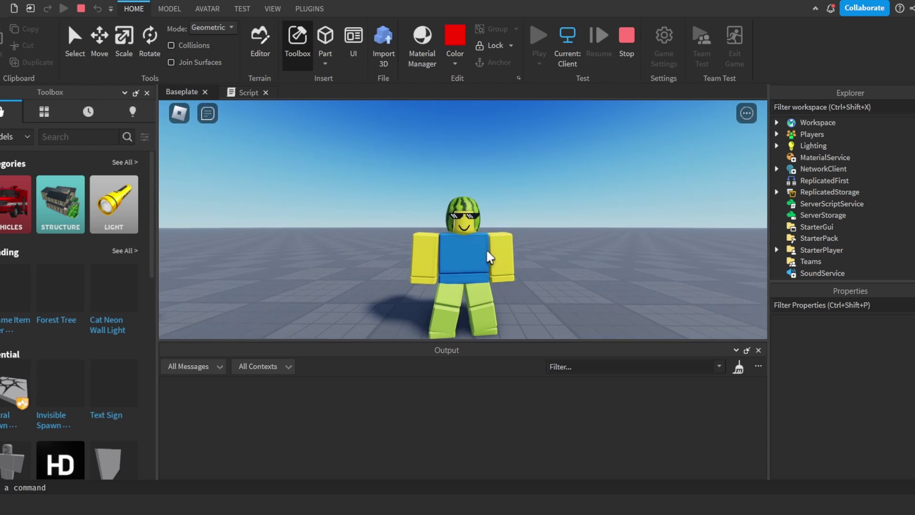